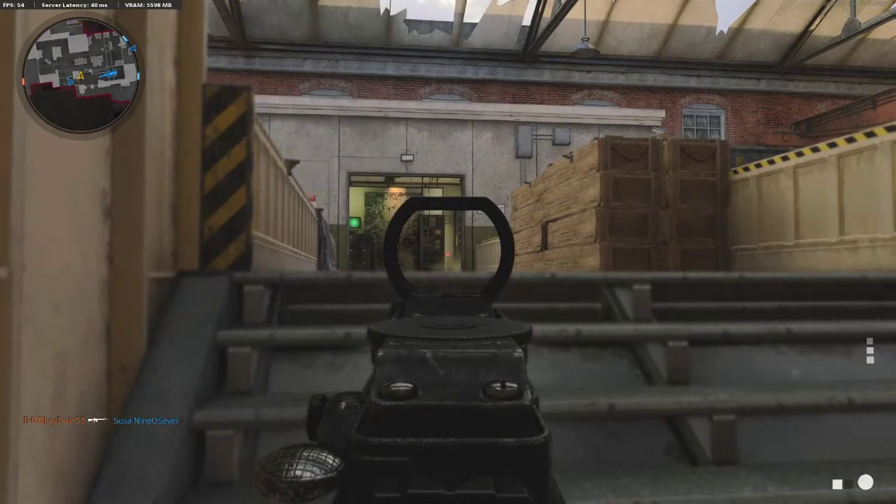
pyautogui.click(448, 252)
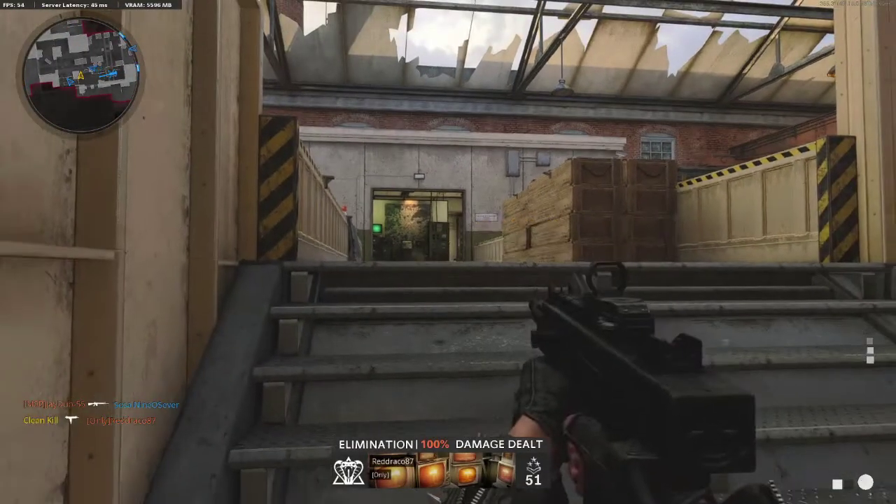
pyautogui.press('s')
pyautogui.press('r')
pyautogui.rightClick(449, 253)
pyautogui.press('w')
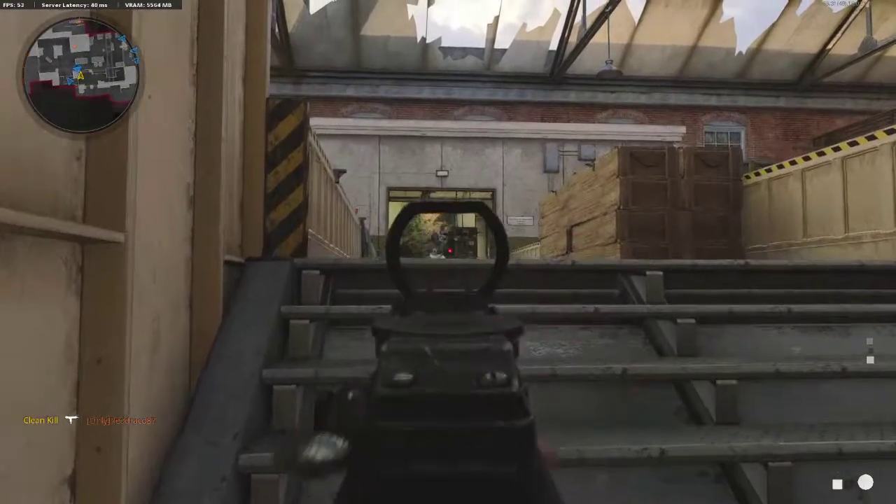
pyautogui.click(449, 252)
pyautogui.press('w')
pyautogui.rightClick(448, 253)
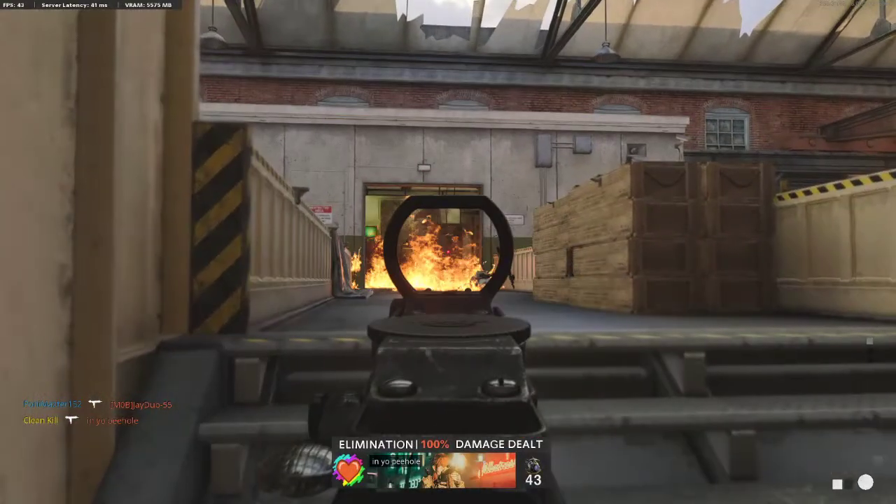
pyautogui.rightClick(448, 252)
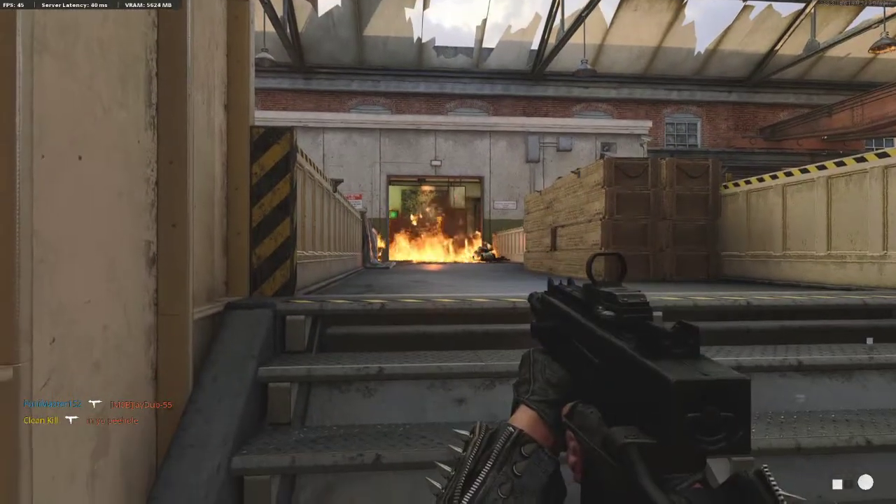
pyautogui.press('3')
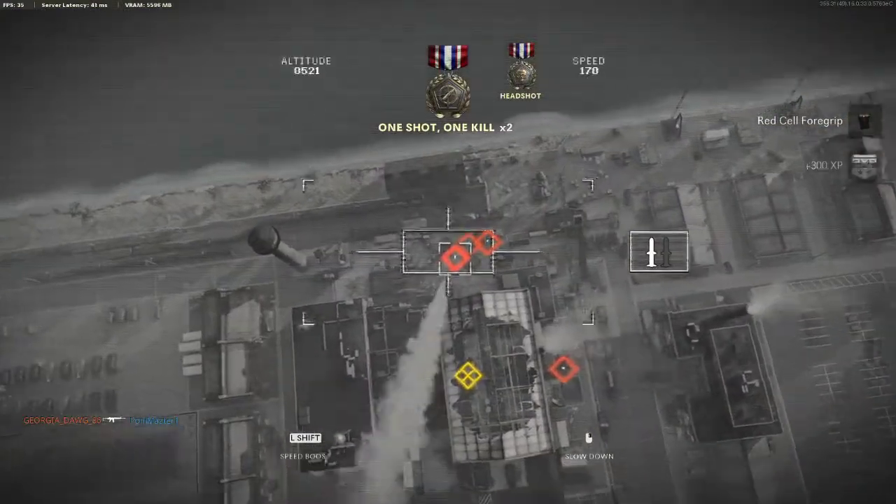
pyautogui.click(449, 252)
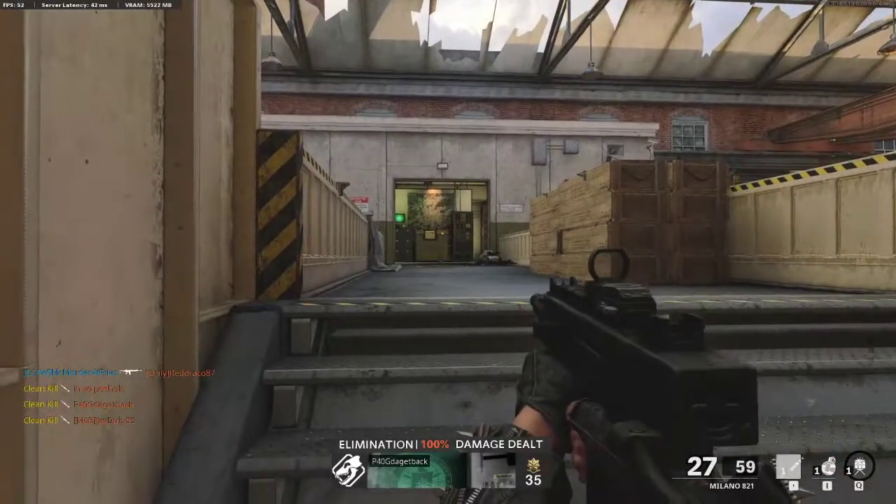
pyautogui.press('w')
pyautogui.rightClick(448, 252)
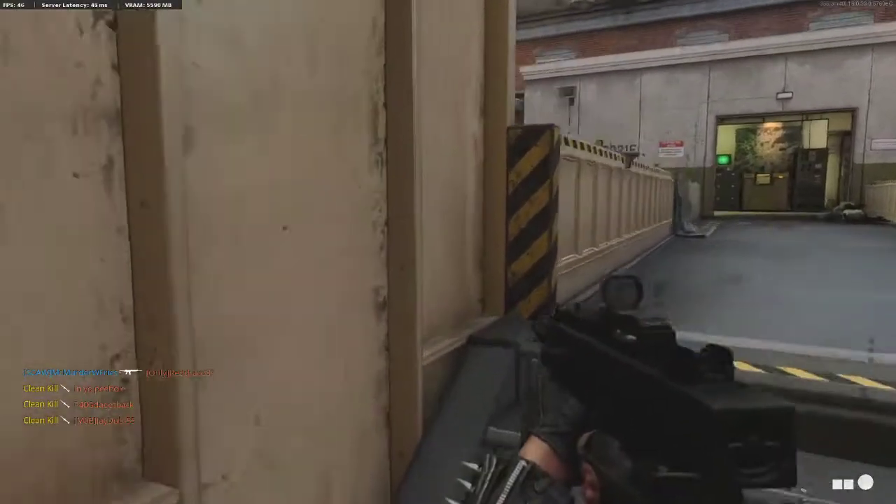
pyautogui.rightClick(448, 252)
pyautogui.press('w')
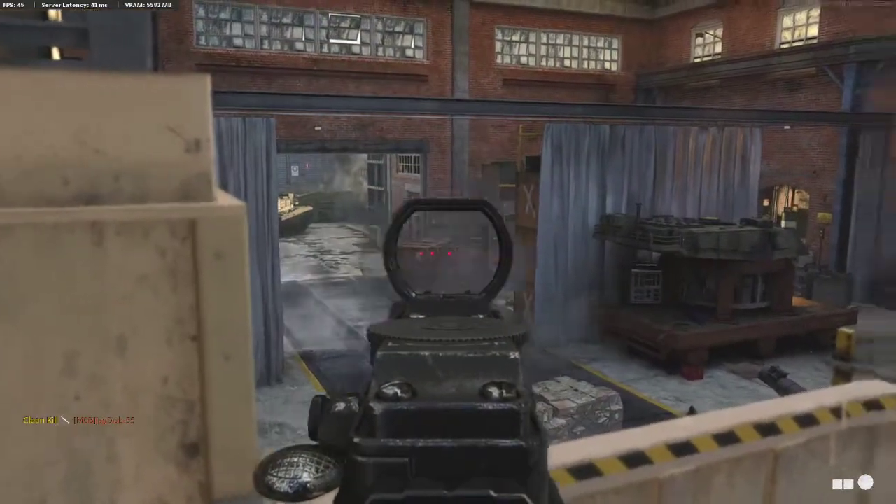
pyautogui.press('w')
pyautogui.rightClick(448, 252)
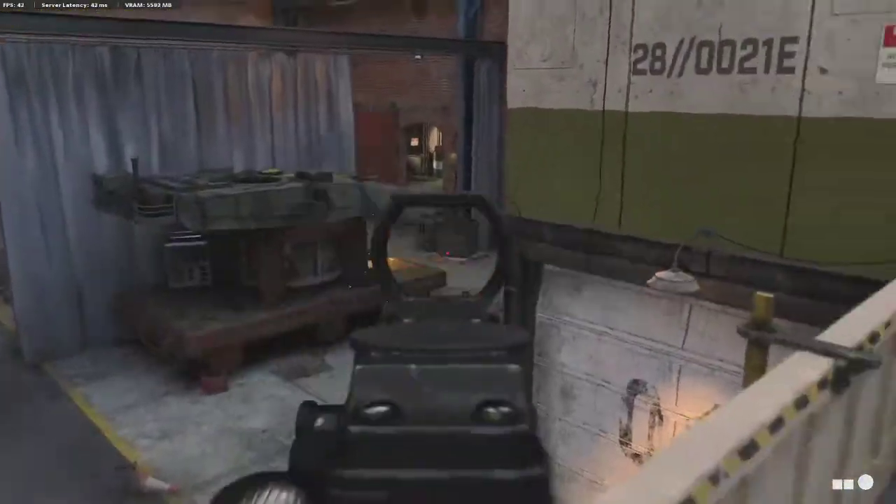
pyautogui.press('s')
pyautogui.press('q')
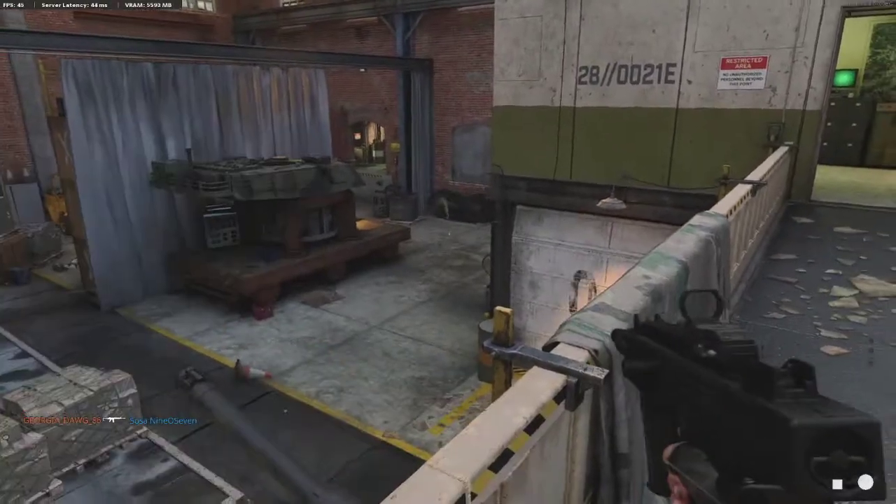
pyautogui.rightClick(448, 253)
pyautogui.click(448, 252)
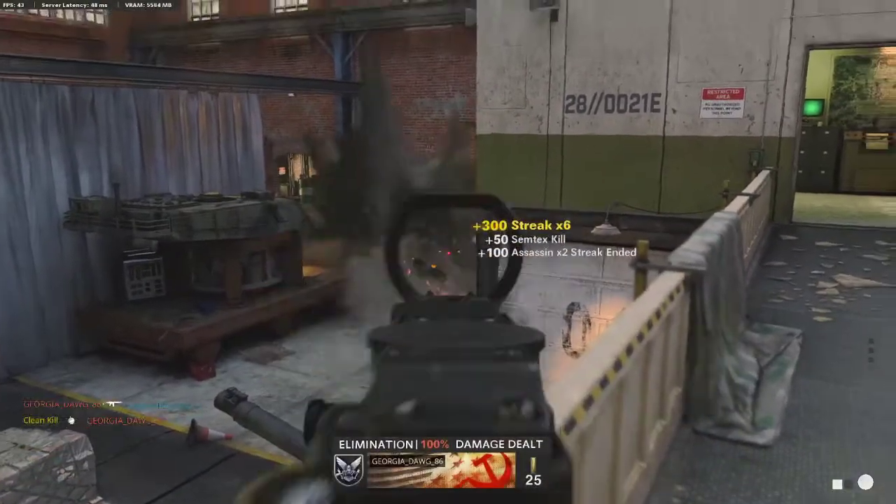
pyautogui.press('w')
pyautogui.press('w')
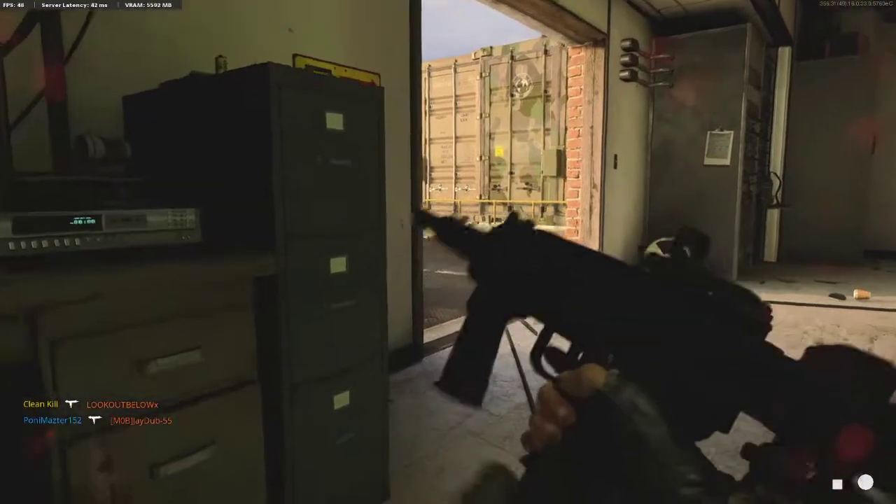
pyautogui.press('w')
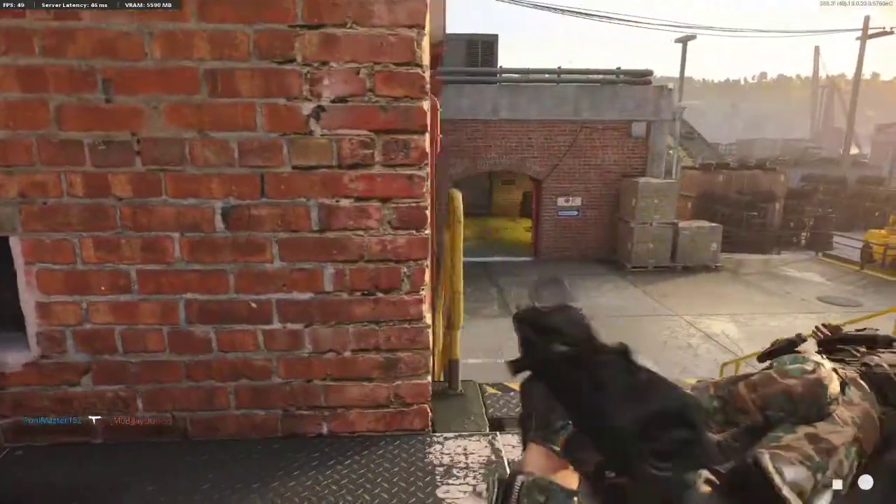
pyautogui.rightClick(448, 252)
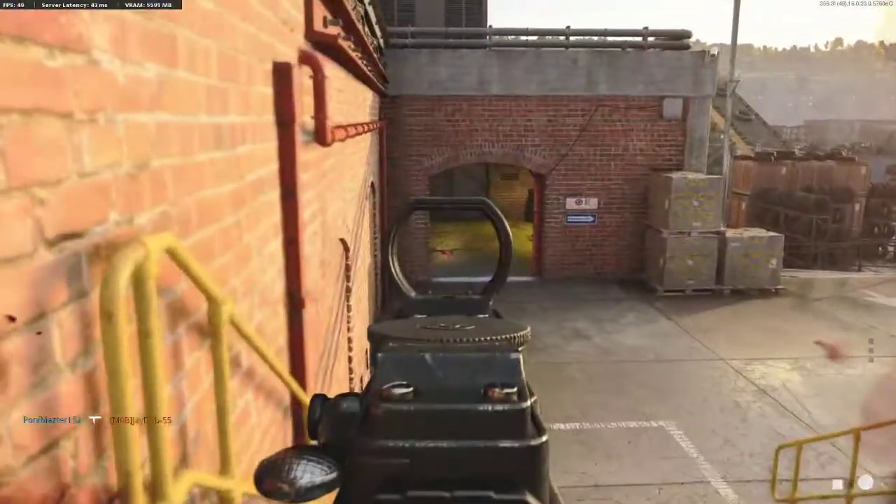
pyautogui.press('w')
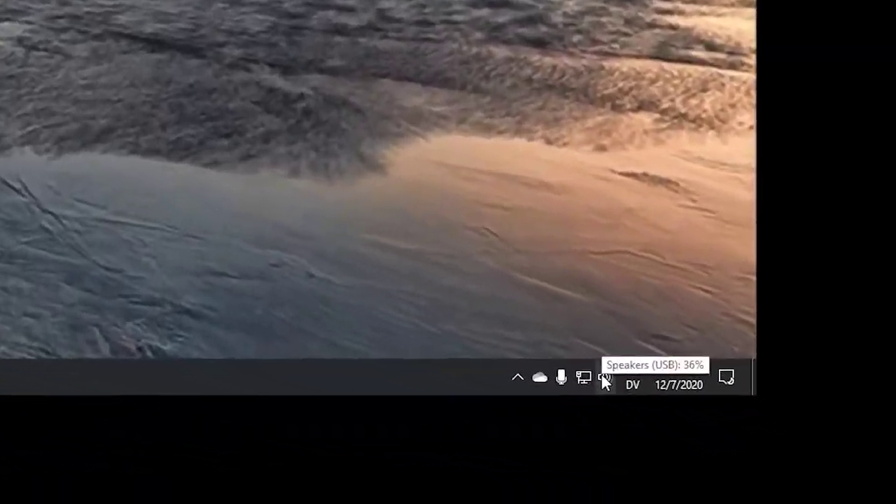
# Step: Open the Windows Sound control panel and show the list of recording devices
pyautogui.rightClick(603, 379)
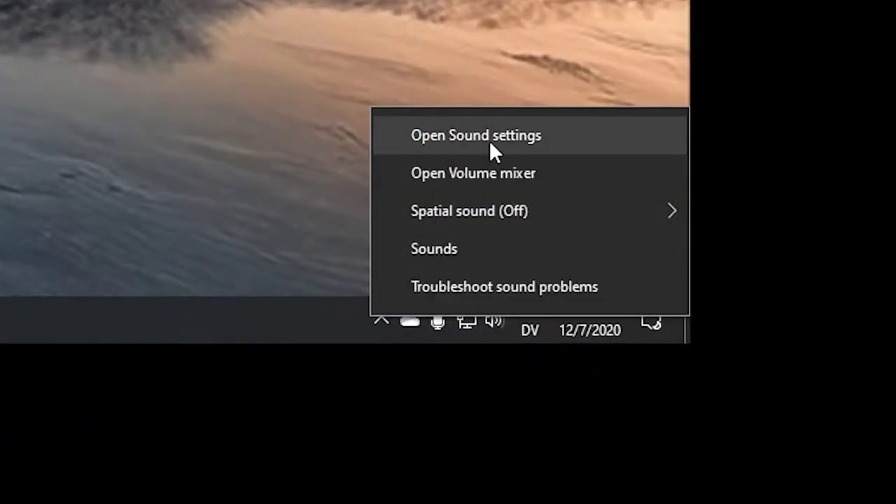
pyautogui.click(493, 249)
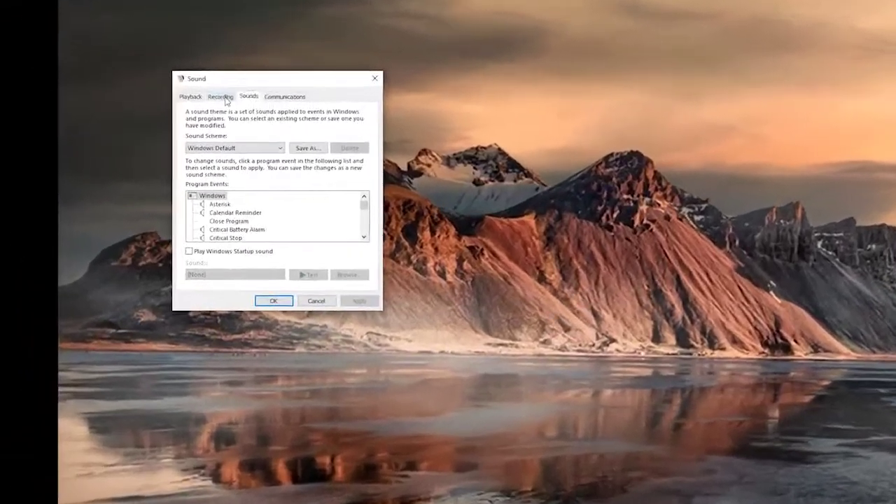
pyautogui.click(107, 90)
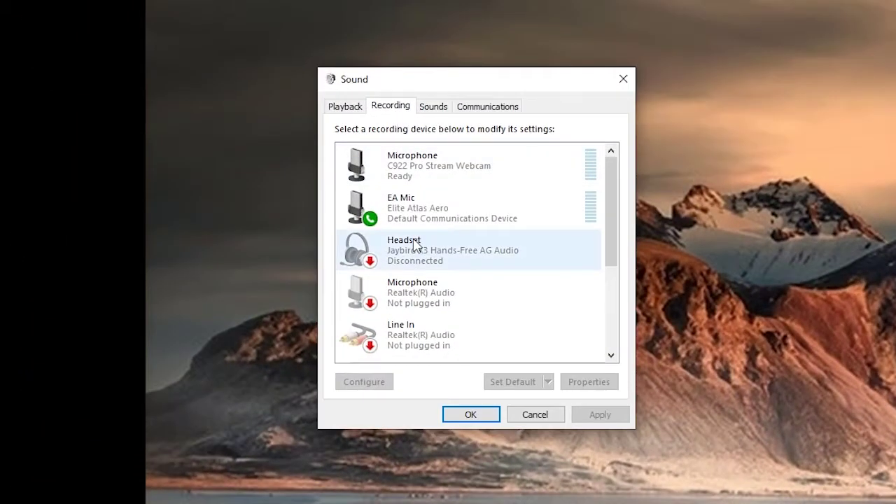
pyautogui.scroll(-1, 423, 226)
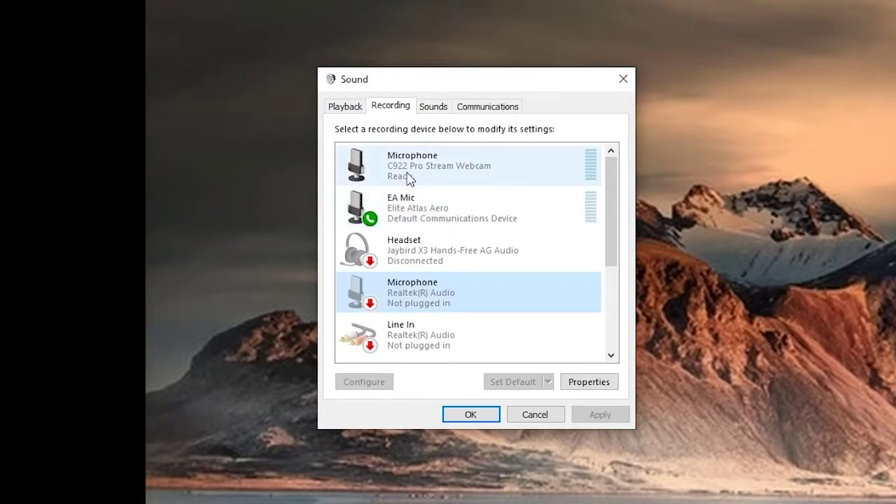
# Step: Set the C922 Pro Stream Webcam microphone as default communication device and switch that role back to the EA Mic (Elite Atlas Aero)
pyautogui.rightClick(457, 167)
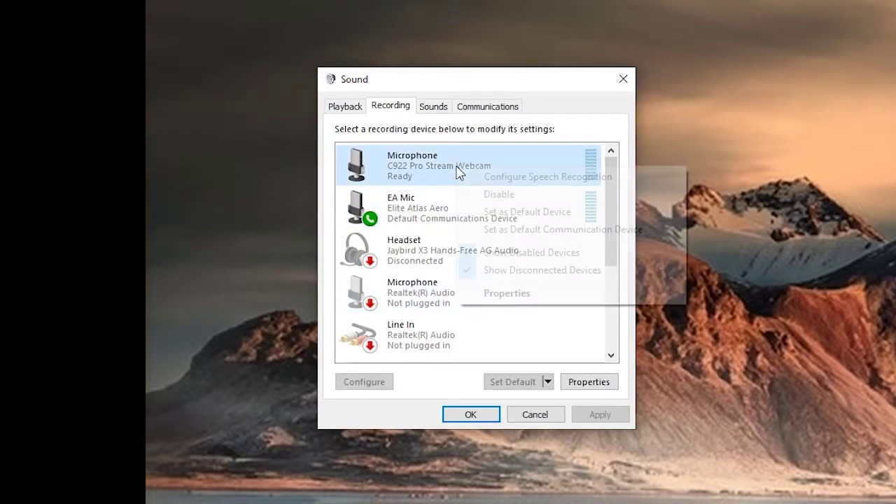
pyautogui.click(509, 230)
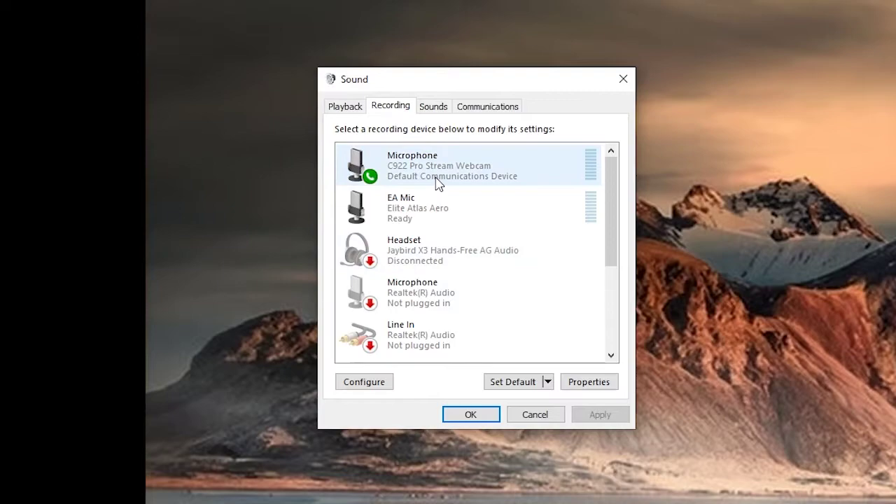
pyautogui.rightClick(423, 217)
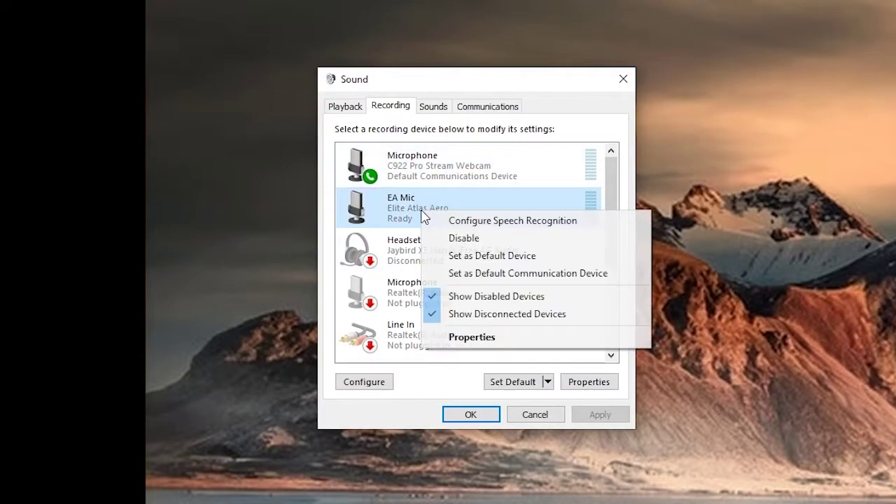
pyautogui.click(493, 273)
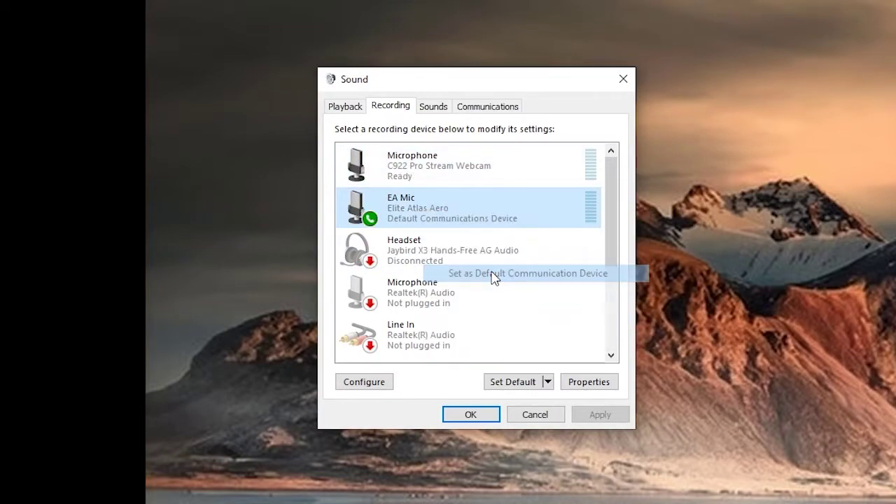
# Step: Examine the playback devices to see which are assigned as the default device and the default communications device
pyautogui.click(344, 109)
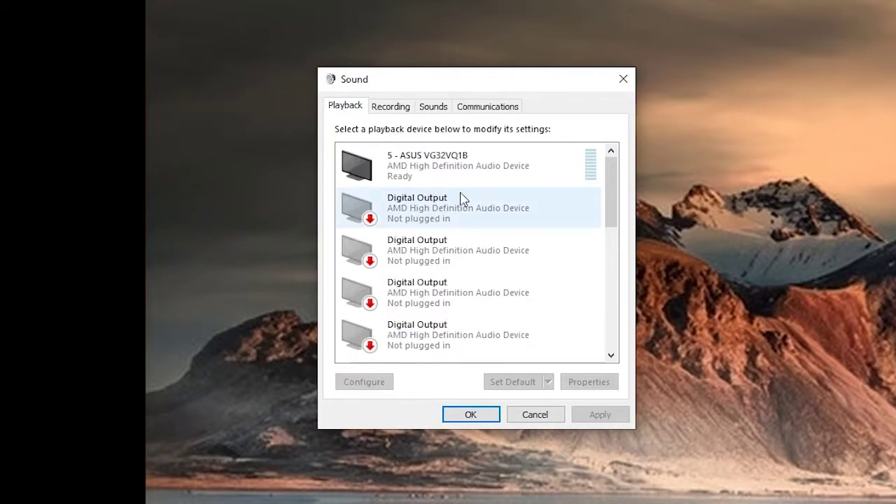
pyautogui.scroll(-1, 476, 226)
pyautogui.scroll(-3, 476, 226)
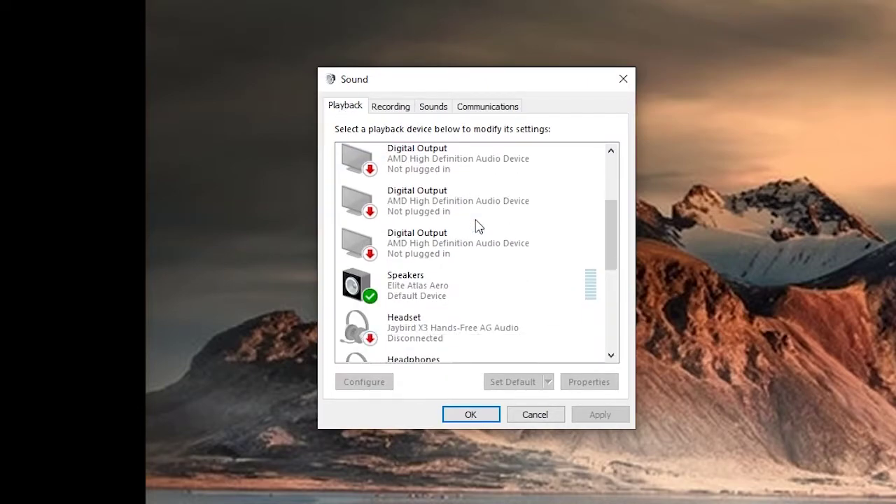
pyautogui.scroll(-2, 476, 225)
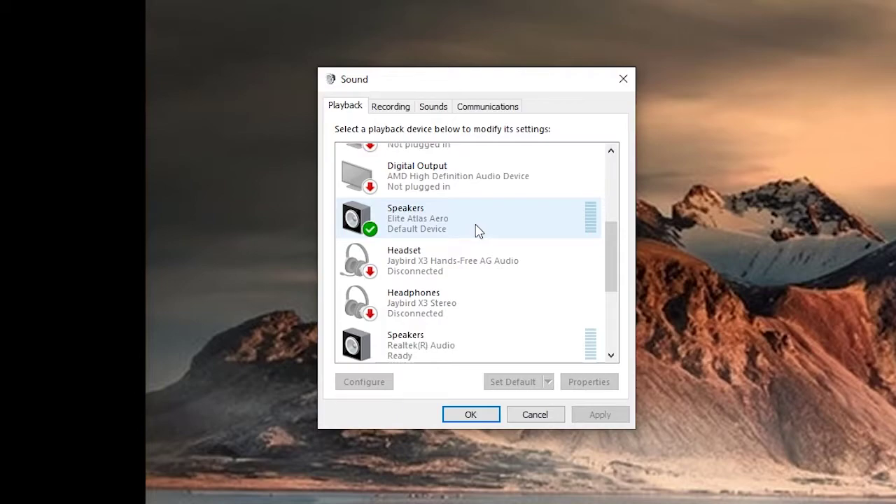
pyautogui.scroll(-2, 452, 252)
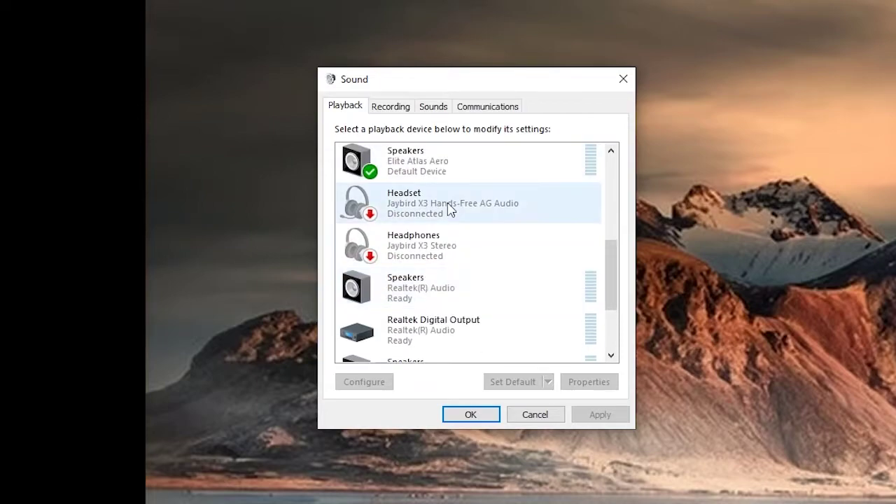
pyautogui.scroll(-2, 472, 256)
pyautogui.scroll(-1, 474, 284)
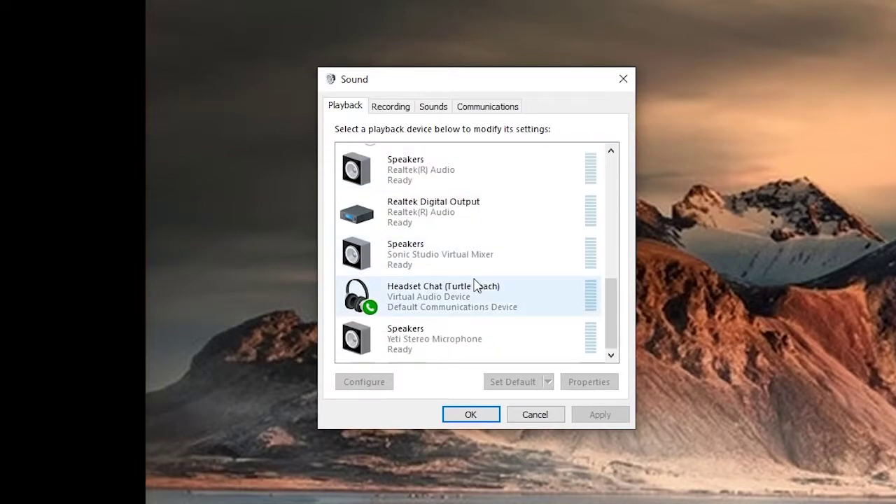
pyautogui.click(441, 310)
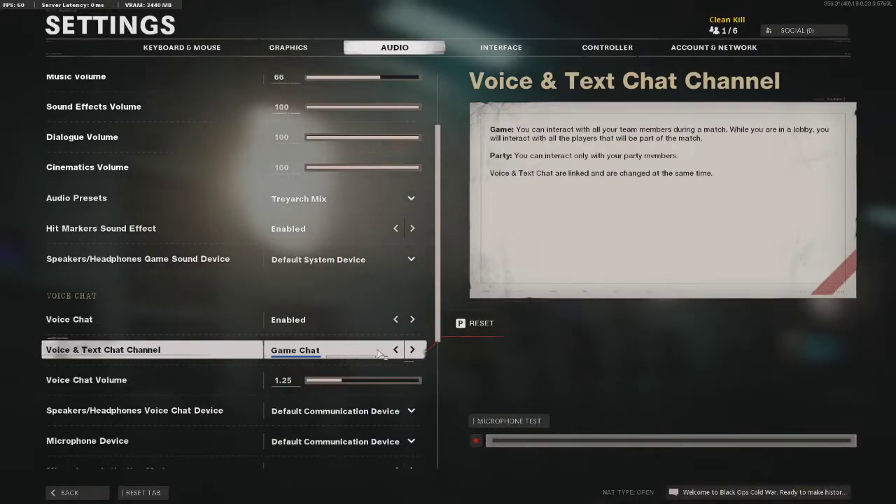
# Step: In the Black Ops Cold War audio settings, cycle the Voice & Text Chat Channel back to Game Chat and review the voice chat options
pyautogui.click(413, 350)
pyautogui.click(397, 350)
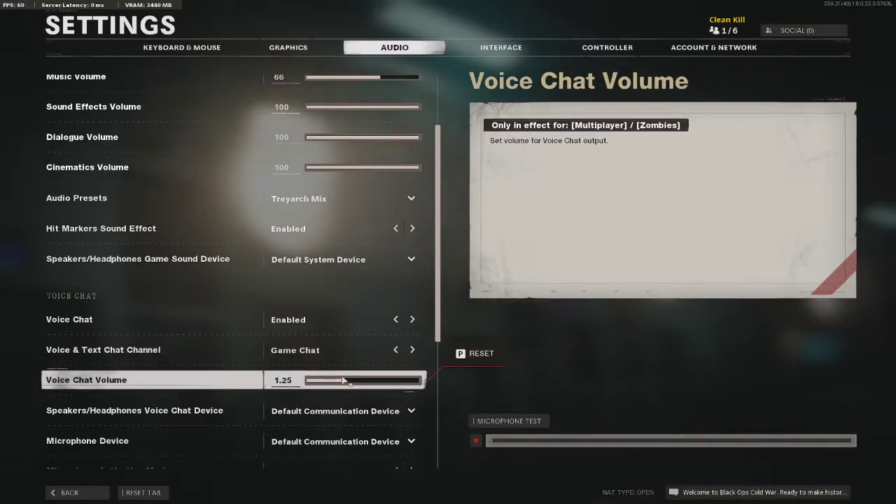
pyautogui.scroll(-1, 353, 407)
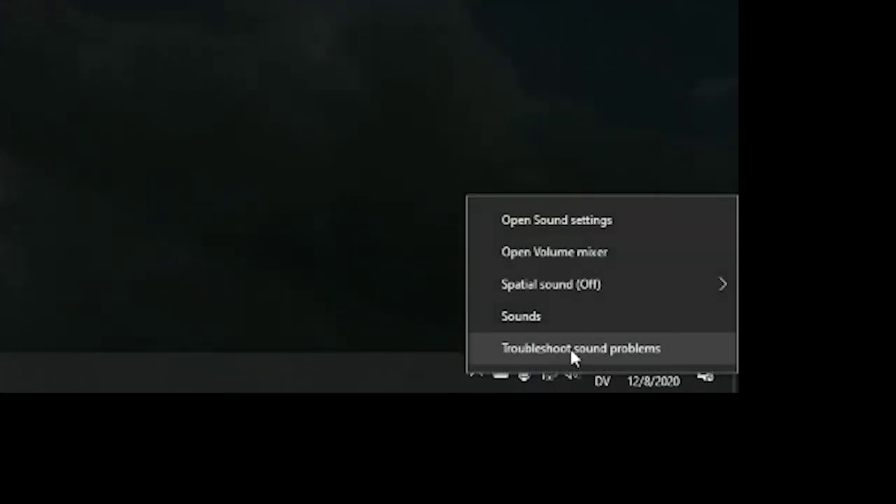
pyautogui.click(576, 222)
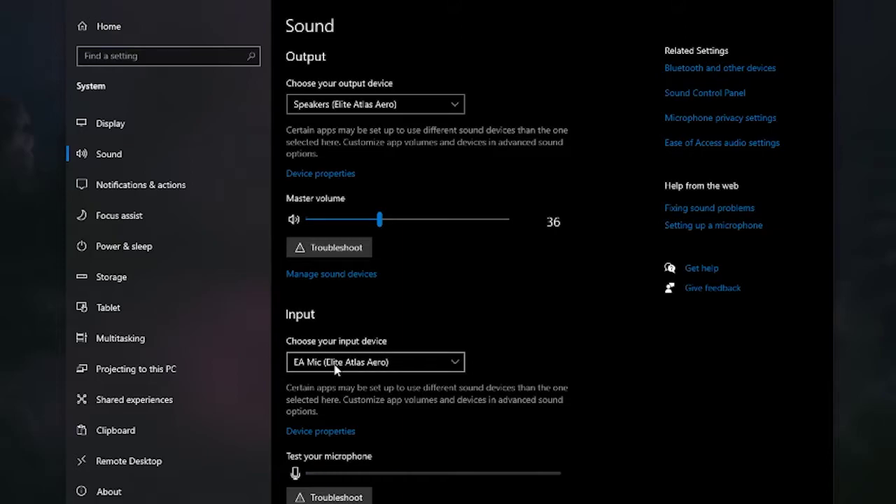
pyautogui.click(329, 433)
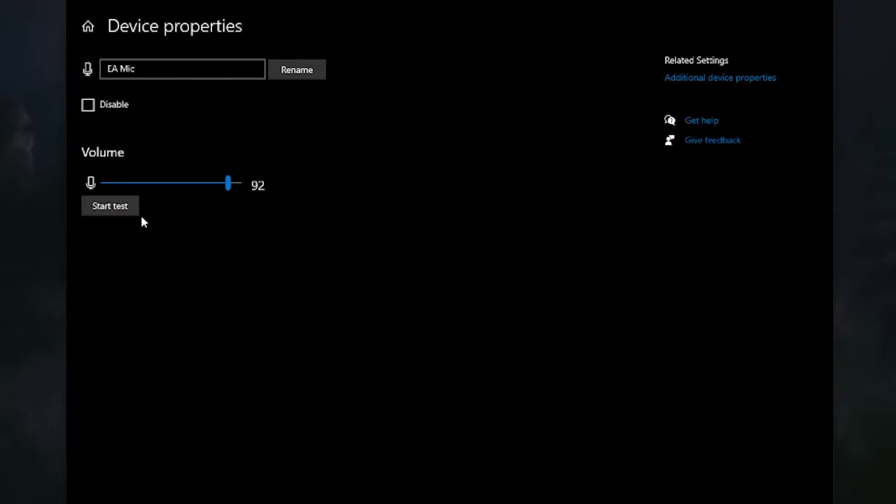
pyautogui.click(101, 209)
pyautogui.click(117, 208)
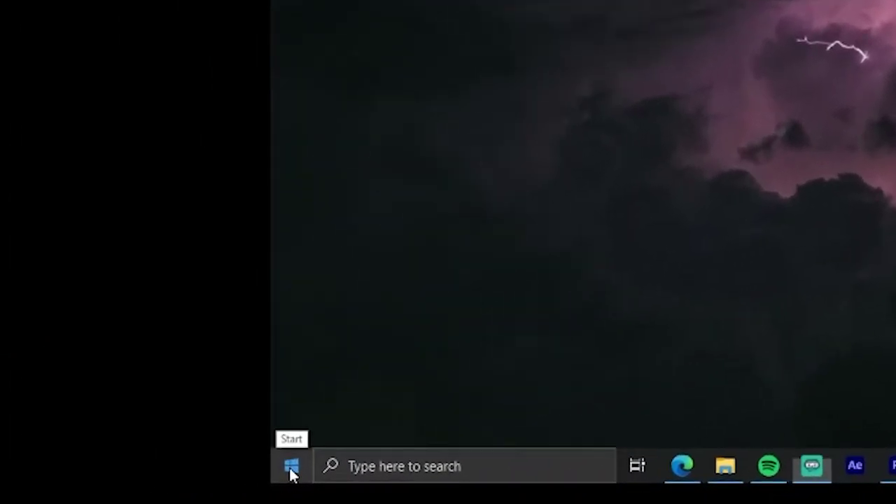
# Step: Open Device Manager and bring up the properties of EA Mic (Elite Atlas Aero) under Audio inputs and outputs
pyautogui.rightClick(12, 496)
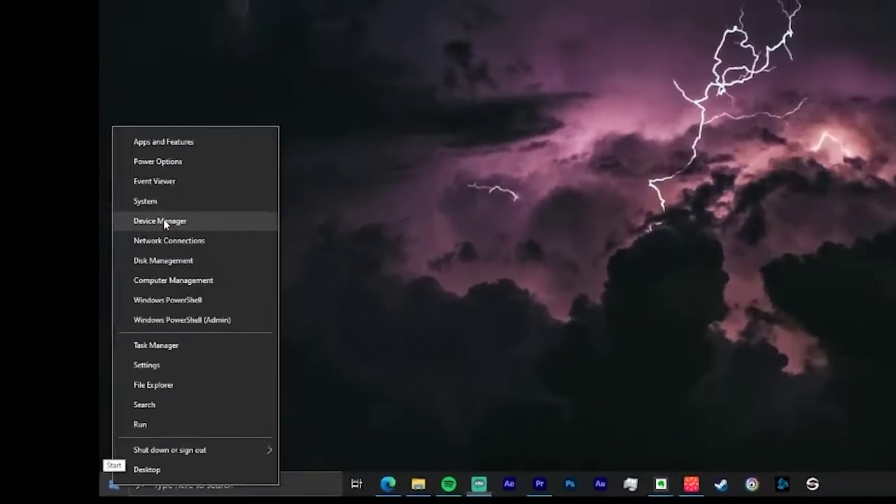
pyautogui.click(360, 90)
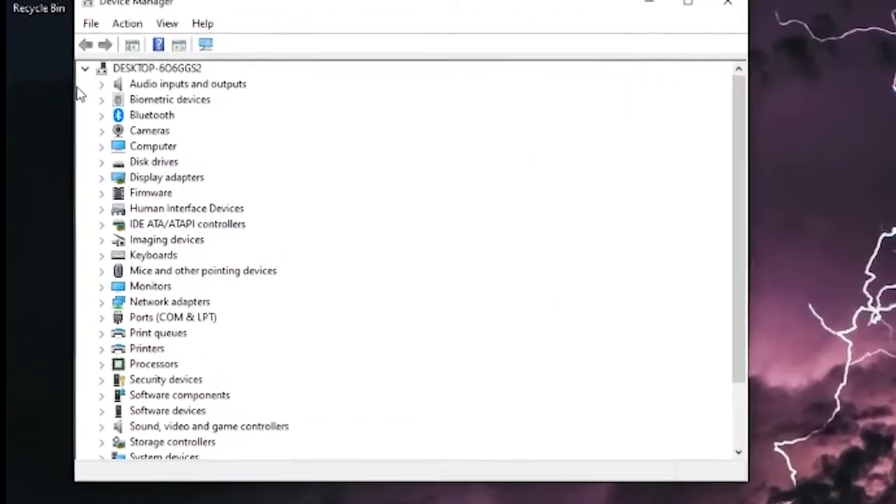
pyautogui.click(102, 86)
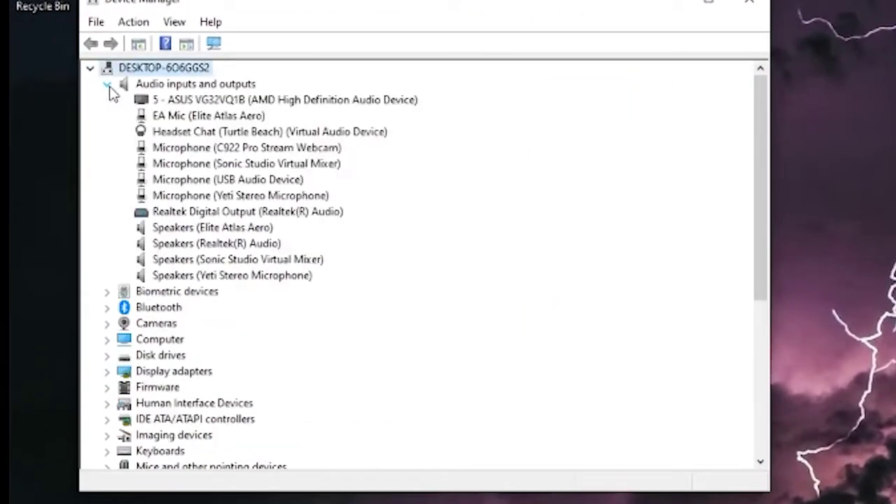
pyautogui.click(181, 119)
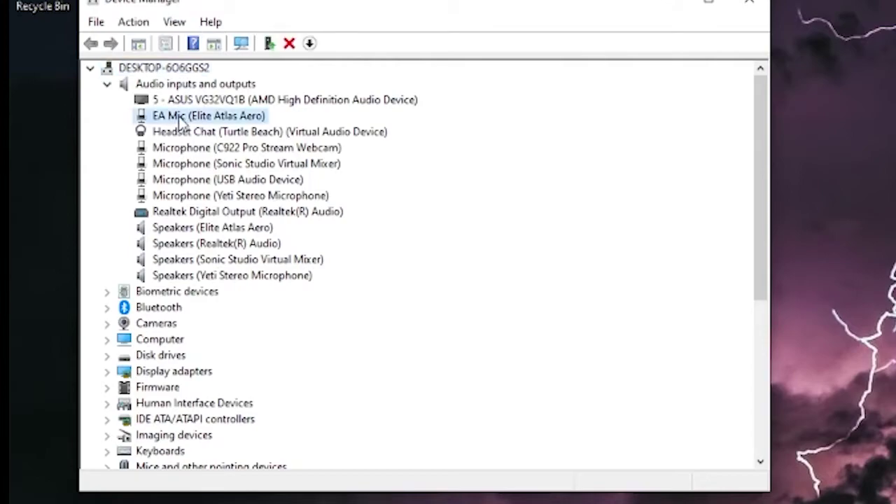
pyautogui.rightClick(180, 120)
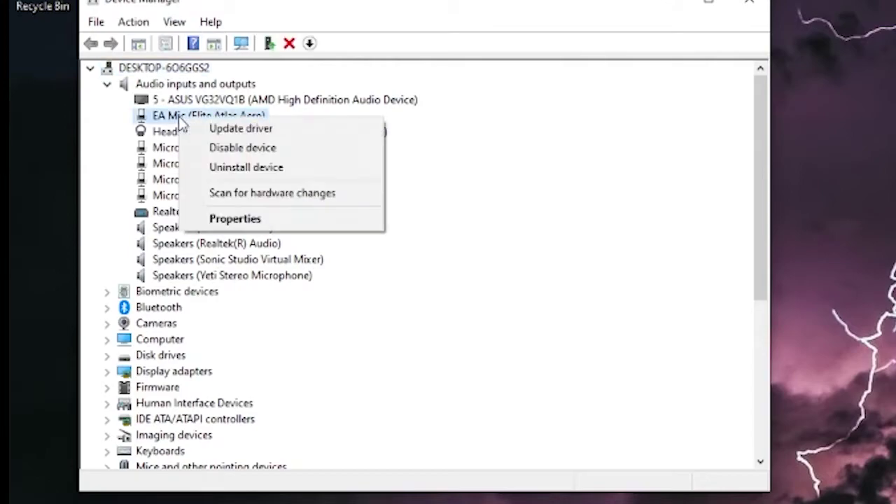
pyautogui.click(247, 221)
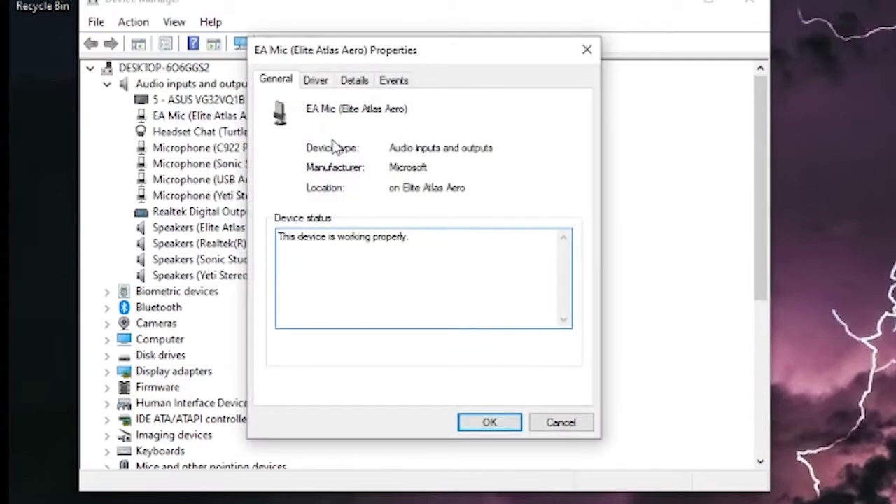
# Step: Run an automatic driver update for the EA Mic (Elite Atlas Aero) and close its properties
pyautogui.click(319, 82)
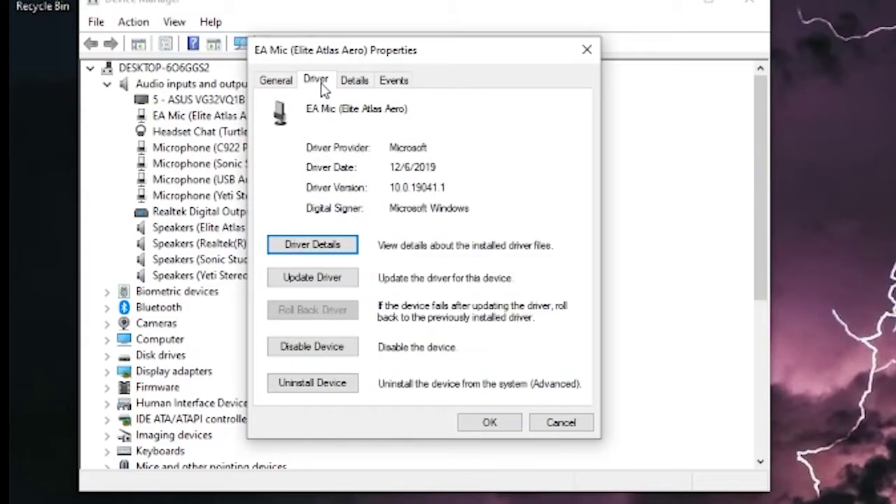
pyautogui.click(329, 284)
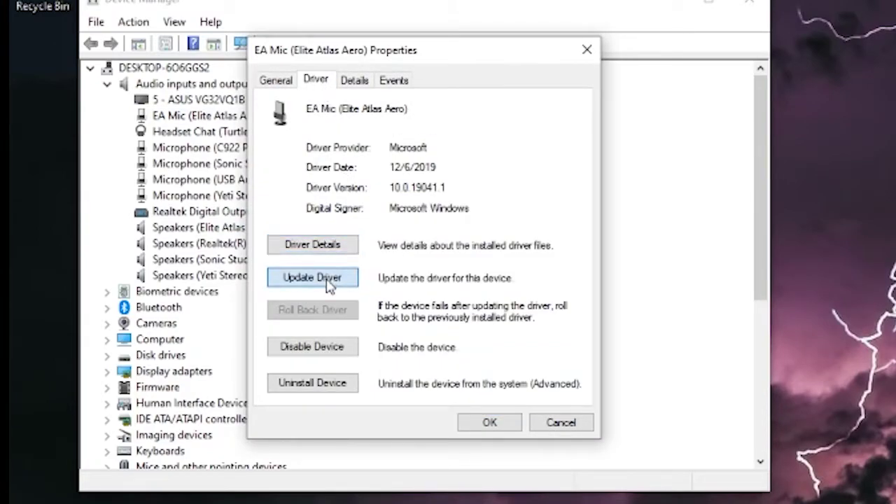
pyautogui.click(325, 201)
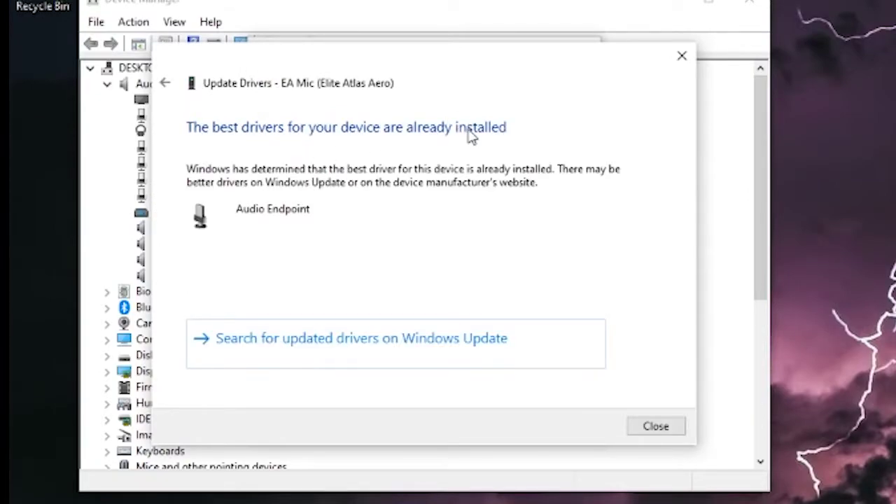
pyautogui.click(658, 428)
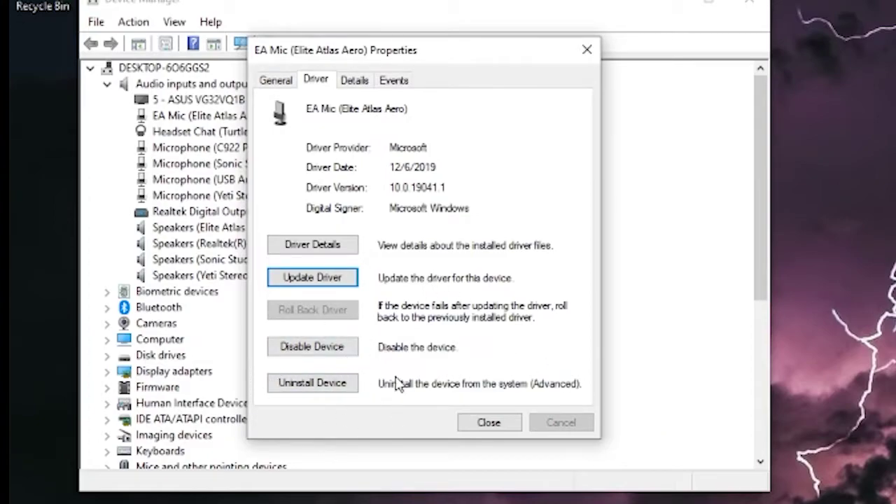
pyautogui.click(502, 429)
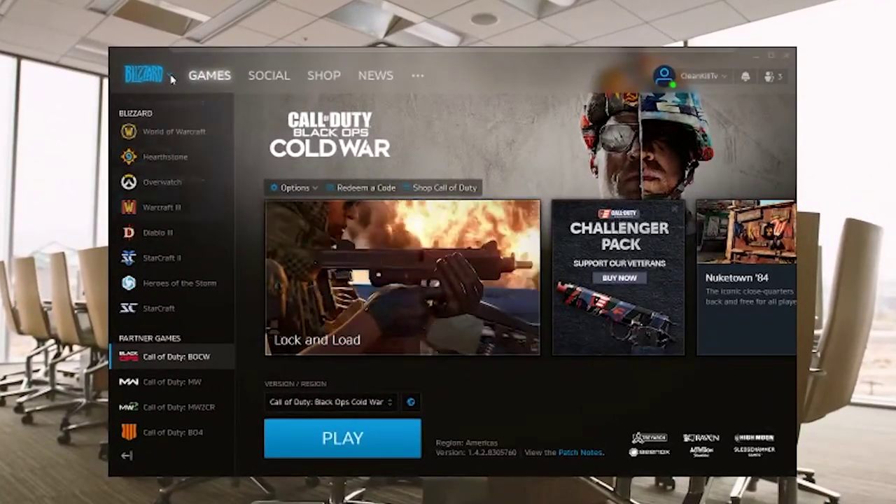
# Step: In the Battle.net launcher's Voice Chat settings, run a microphone test on the System Default Device and end it
pyautogui.click(171, 79)
pyautogui.click(140, 127)
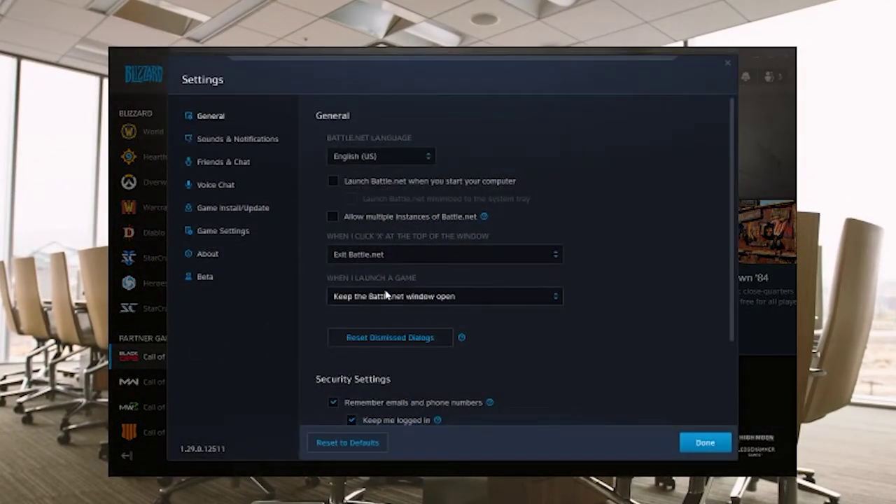
pyautogui.click(212, 191)
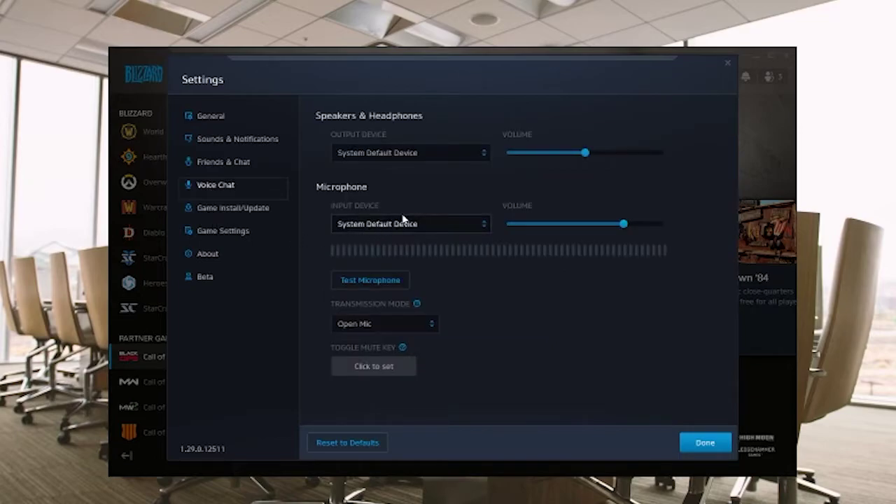
pyautogui.click(378, 286)
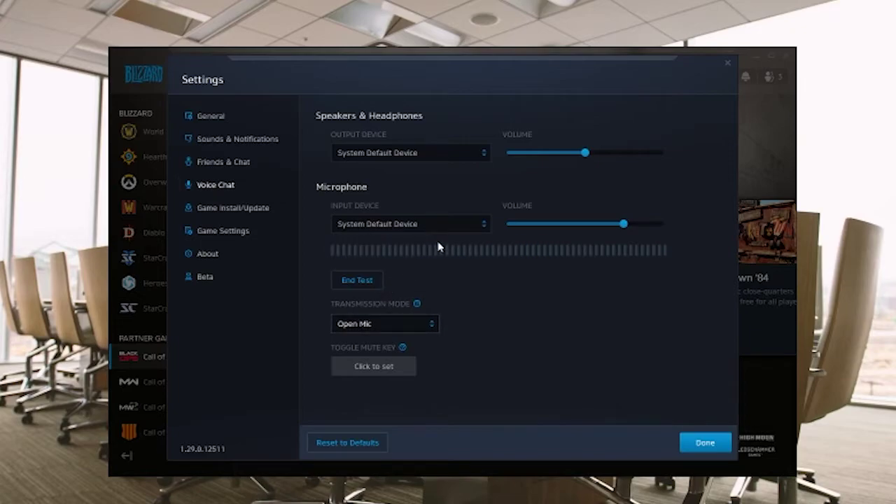
pyautogui.click(358, 282)
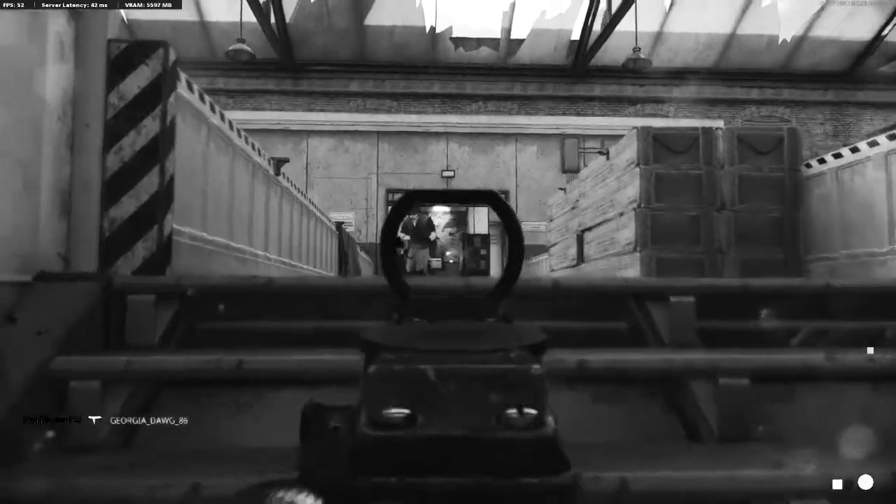
pyautogui.click(448, 252)
pyautogui.rightClick(448, 252)
pyautogui.press('w')
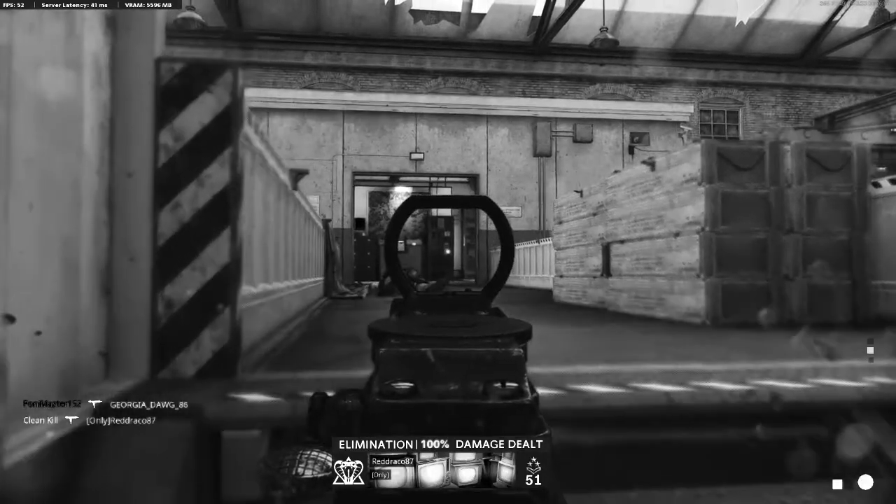
pyautogui.press('w')
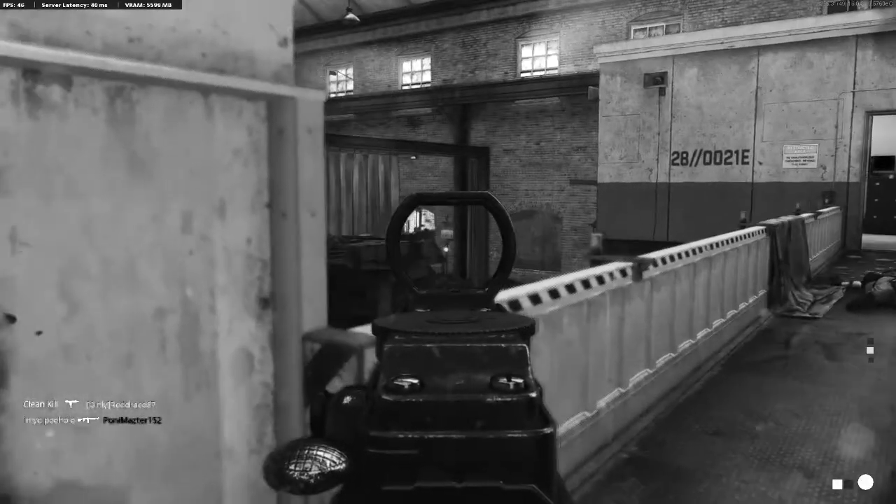
pyautogui.press('s')
pyautogui.press('a')
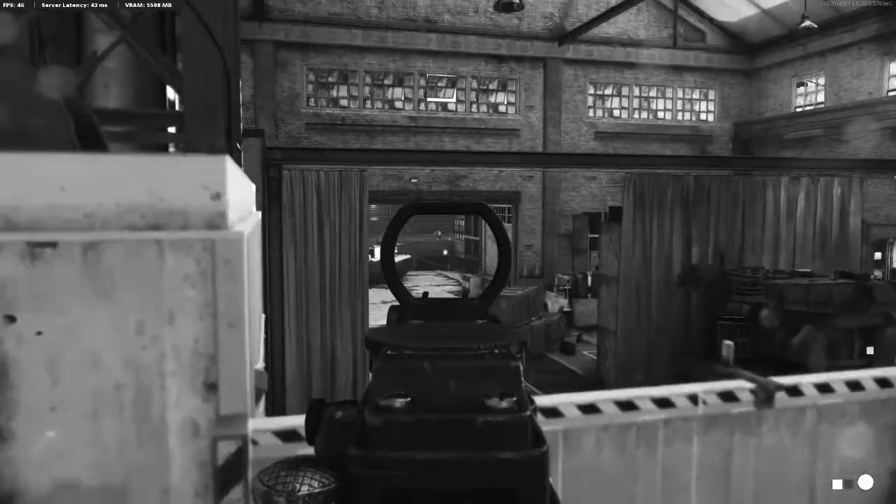
pyautogui.click(448, 252)
pyautogui.click(448, 252)
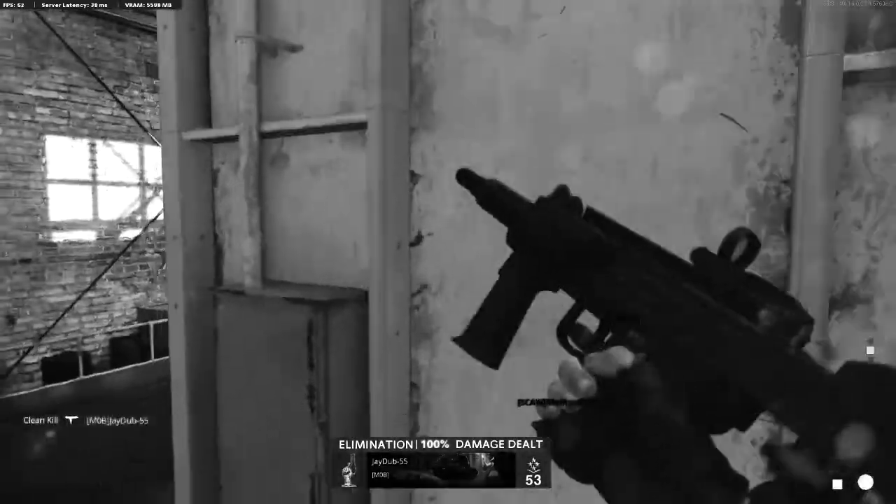